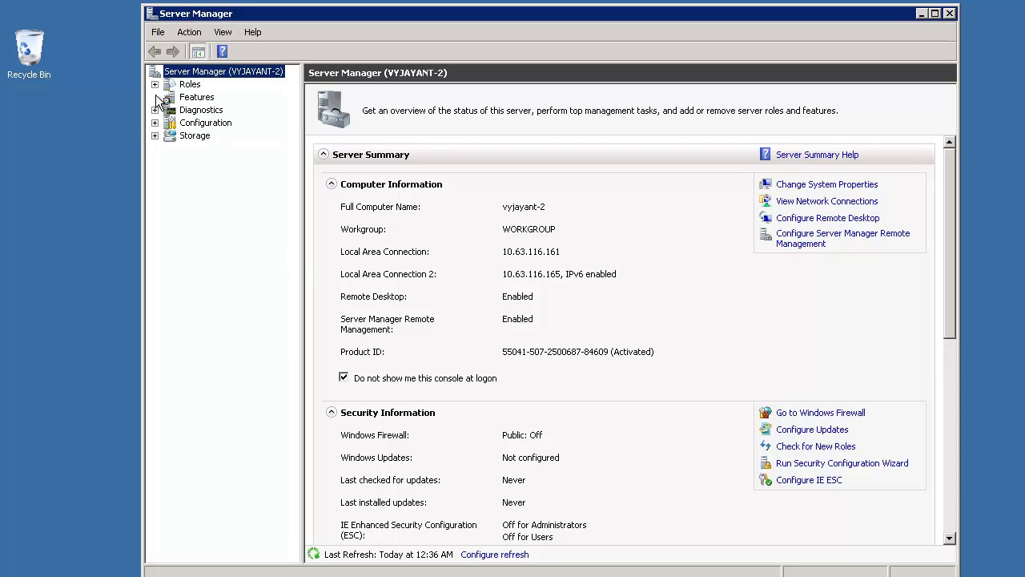
Step: Install the Multipath I/O feature with Server Manager's Add Features Wizard
click(194, 98)
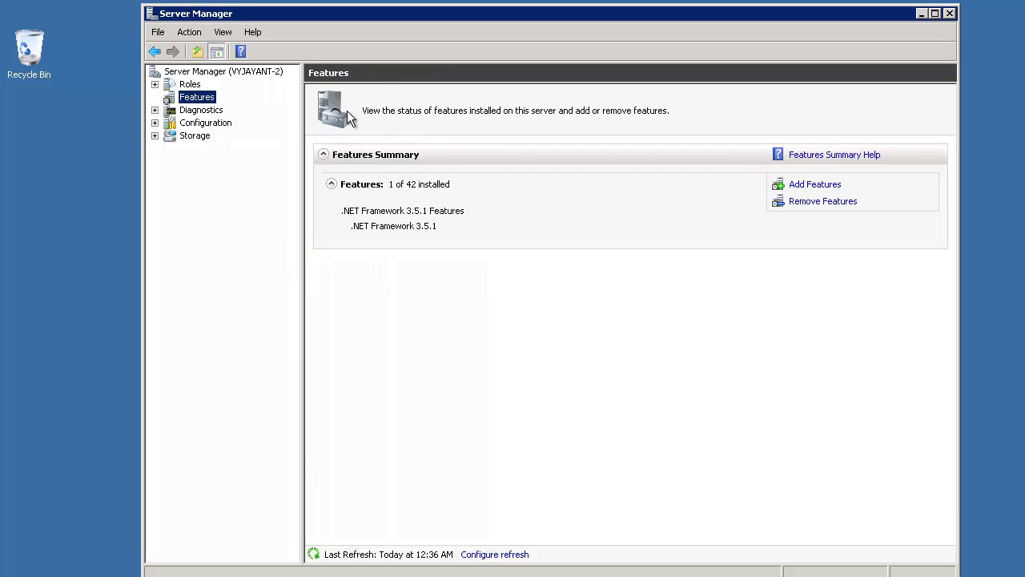
click(812, 189)
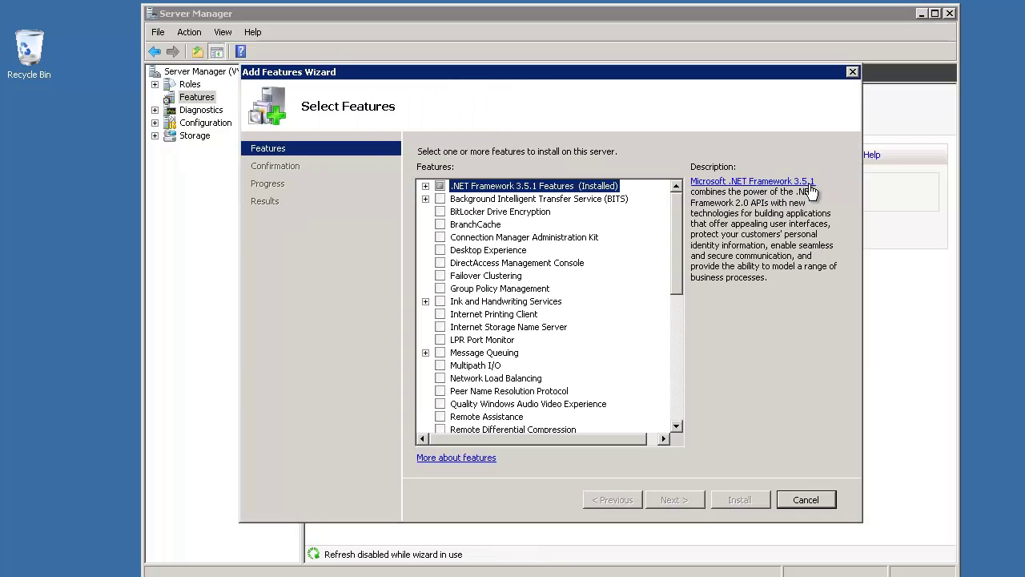
click(440, 366)
click(664, 498)
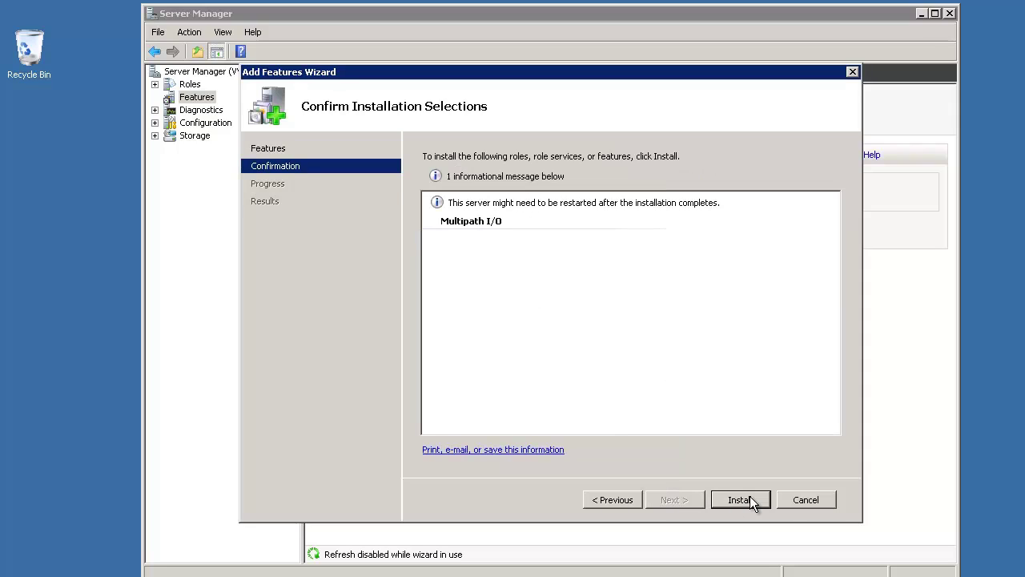
click(751, 497)
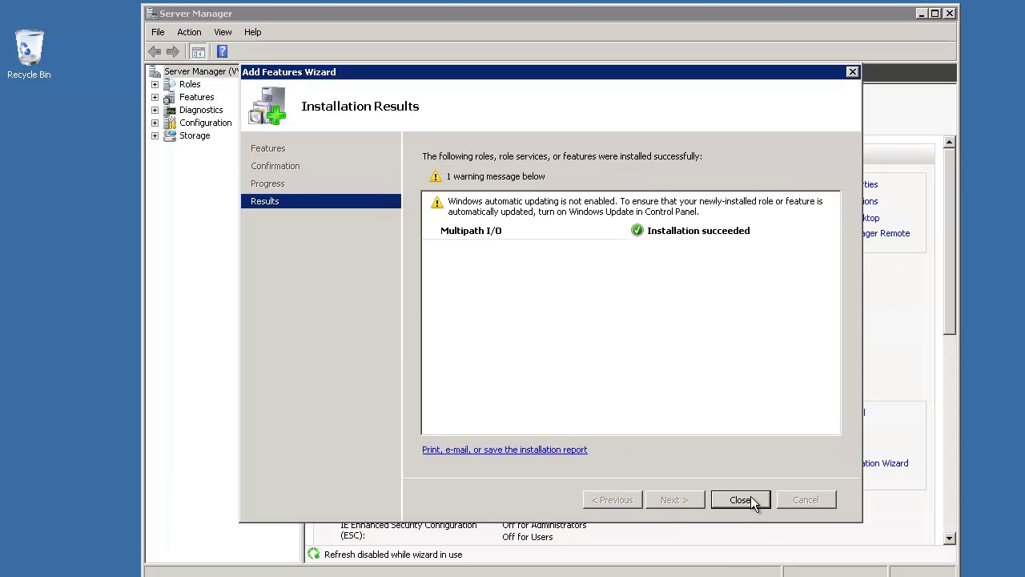
click(752, 500)
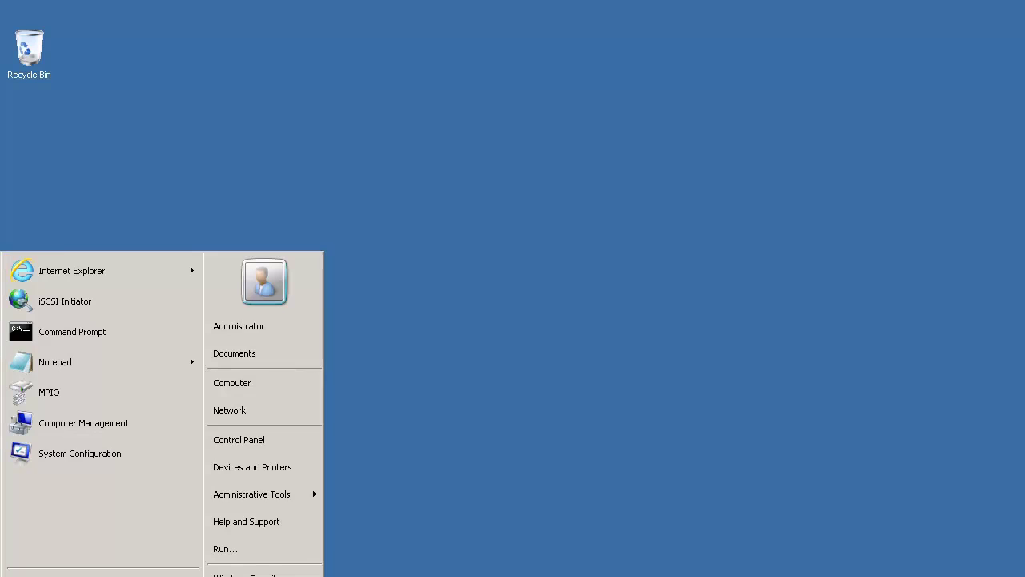
Step: Quick-connect iSCSI Initiator to target 10.63.116.160 and select the connected NetApp target
click(70, 303)
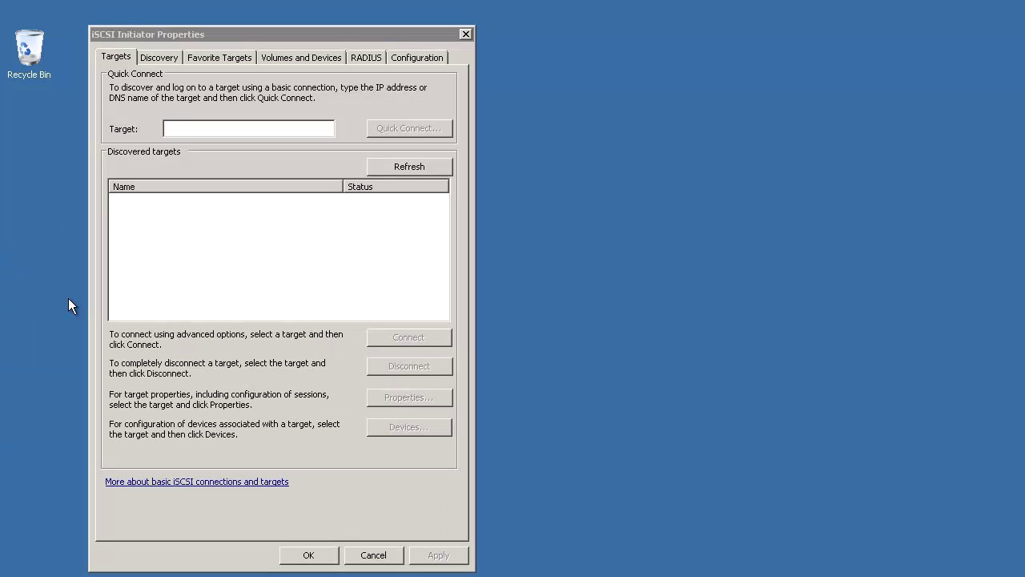
click(178, 129)
text(10)
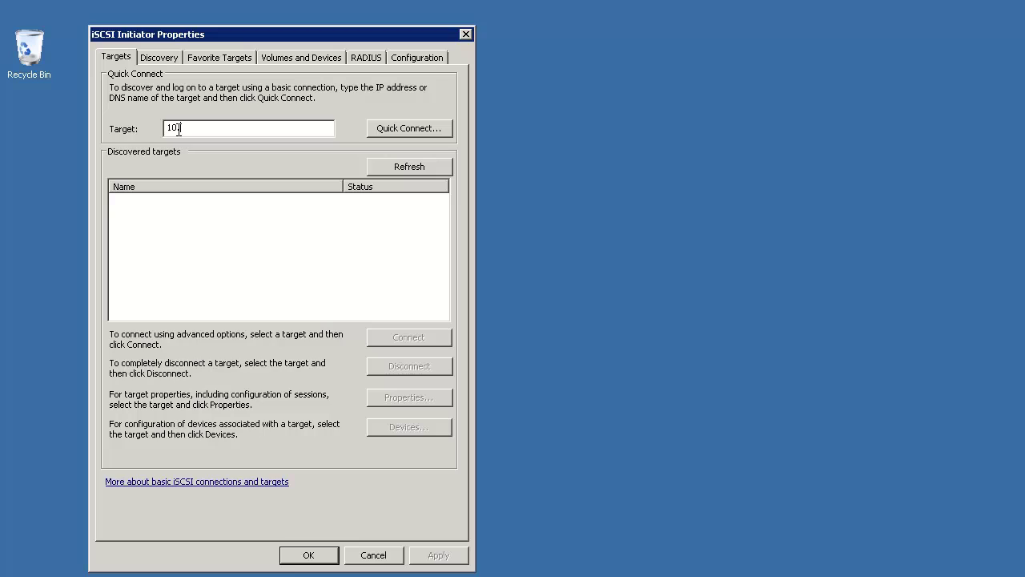
text(.63.116.160)
click(397, 133)
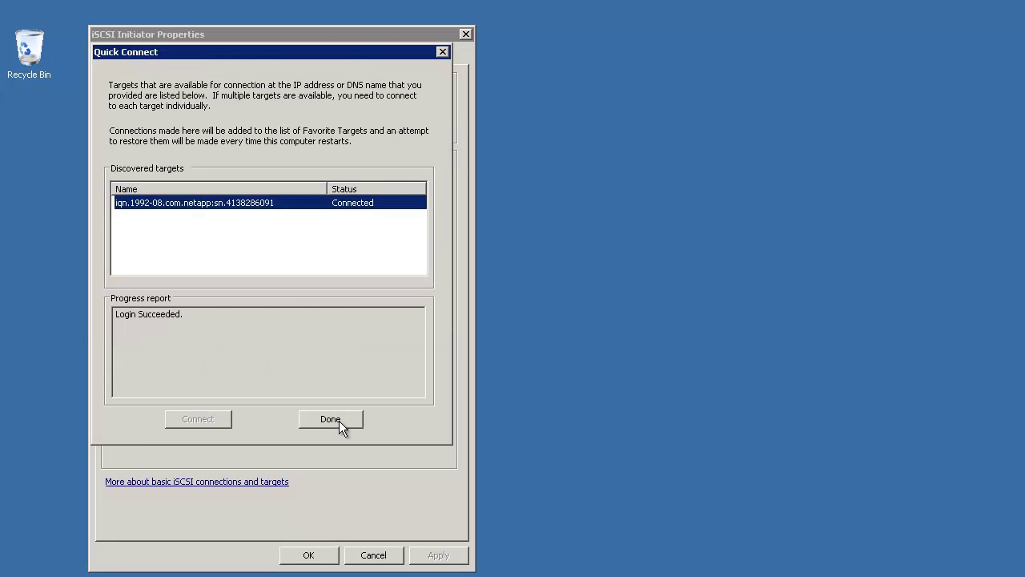
click(339, 420)
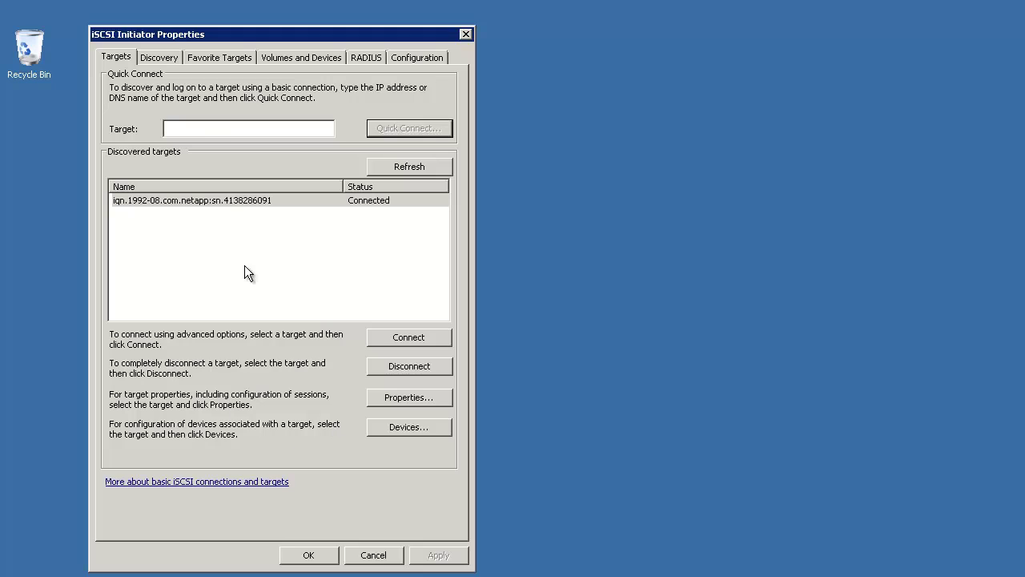
click(227, 201)
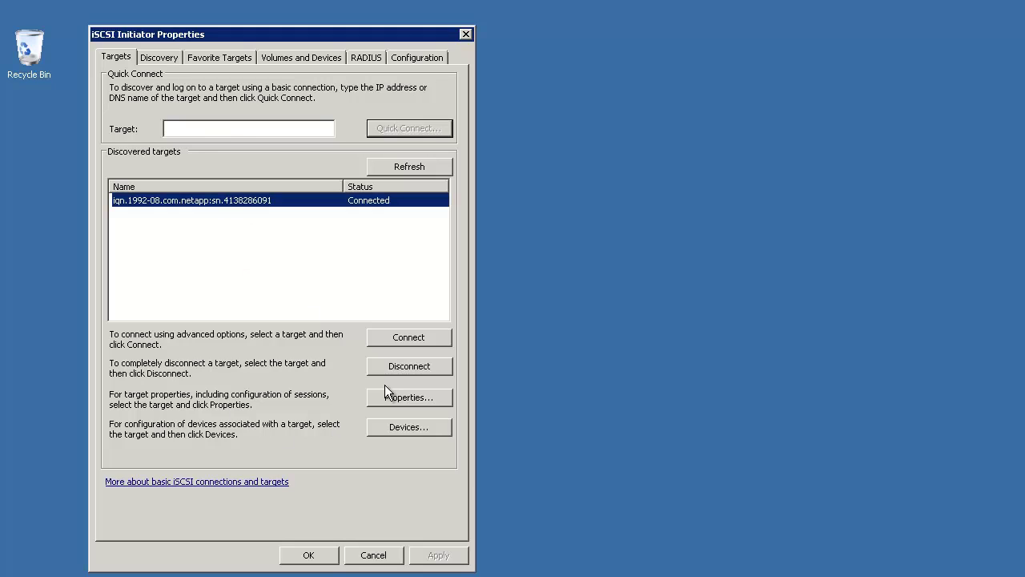
Step: Open the target's properties and begin a new session with multi-path enabled
click(425, 396)
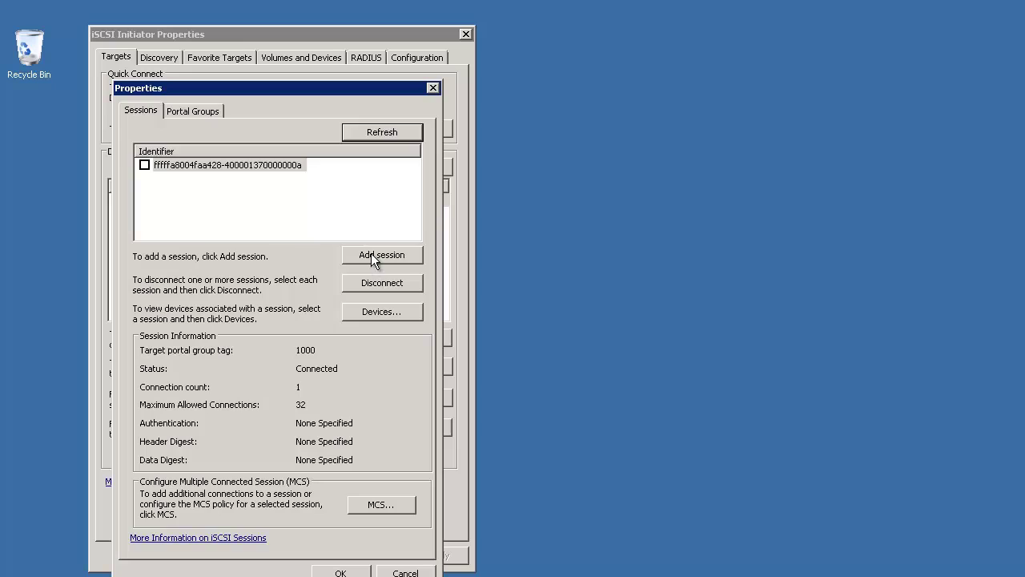
click(371, 253)
click(130, 213)
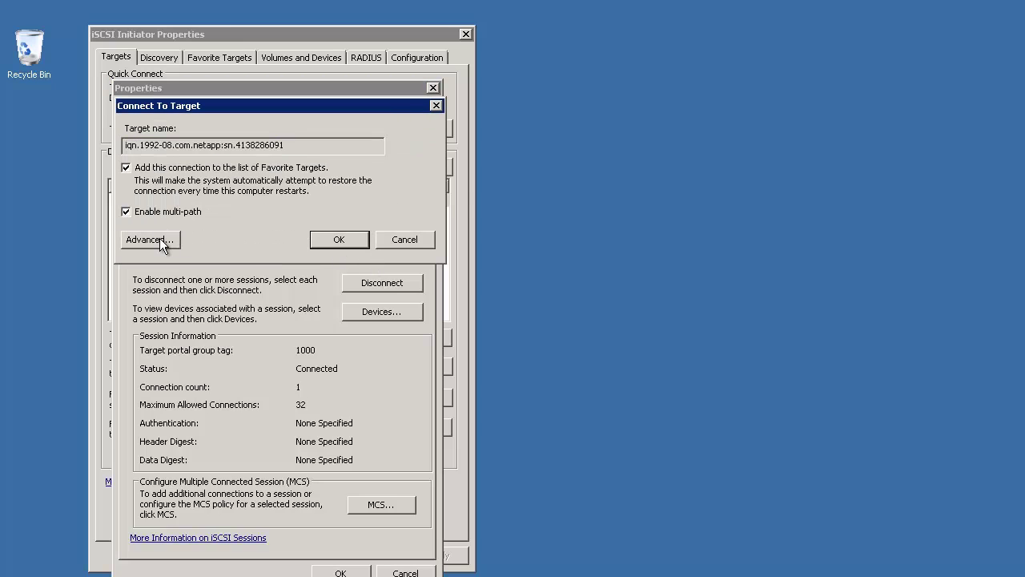
Step: Connect the session via Microsoft iSCSI Initiator from 10.63.116.161 to portal 10.63.116.160/3260
click(153, 239)
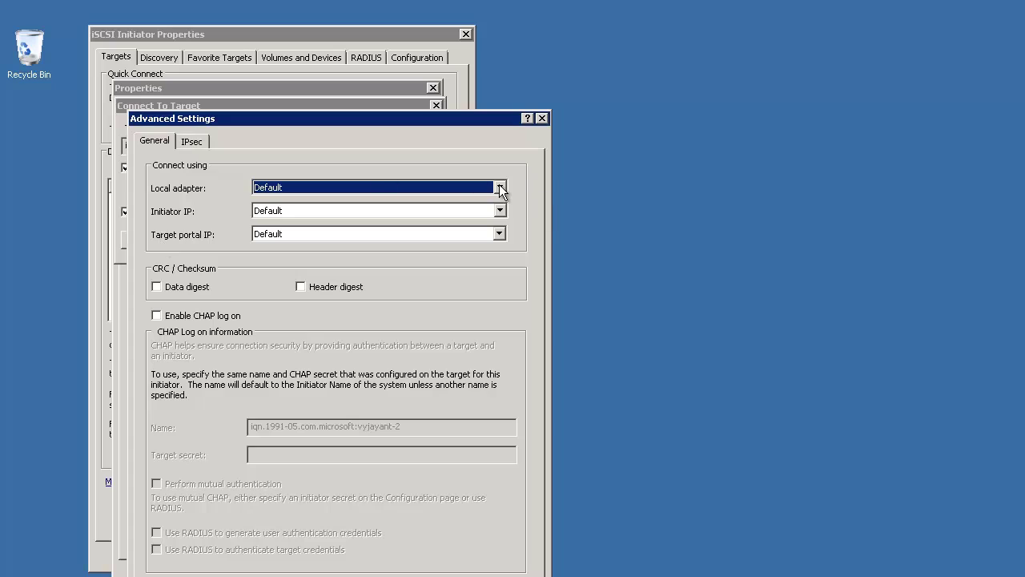
click(499, 187)
click(479, 214)
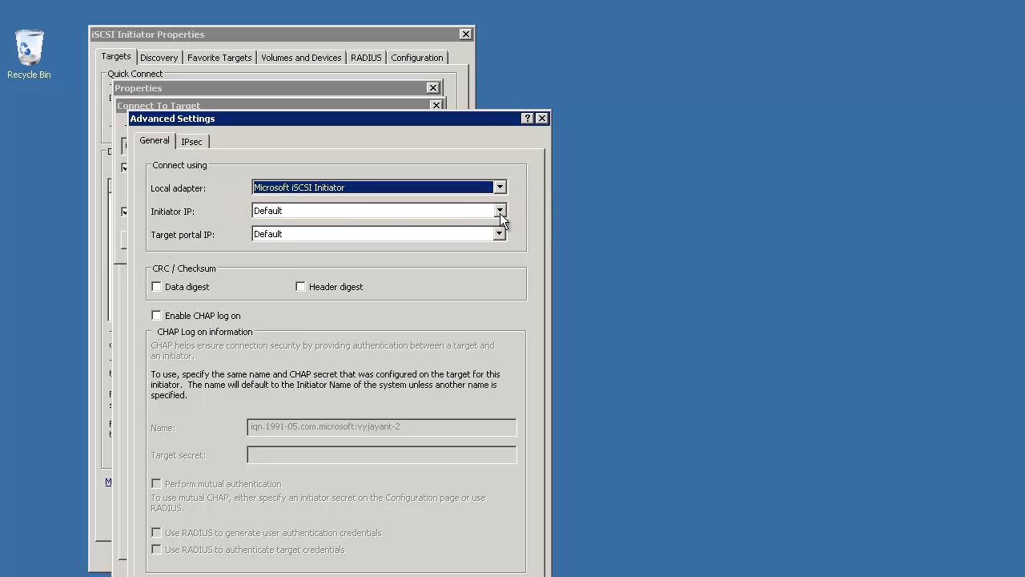
click(499, 212)
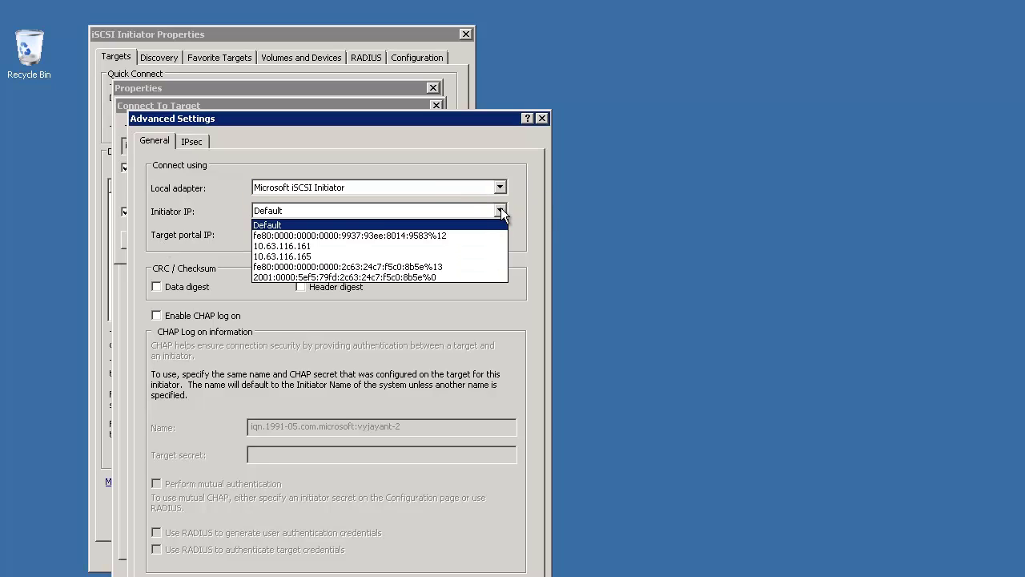
click(282, 249)
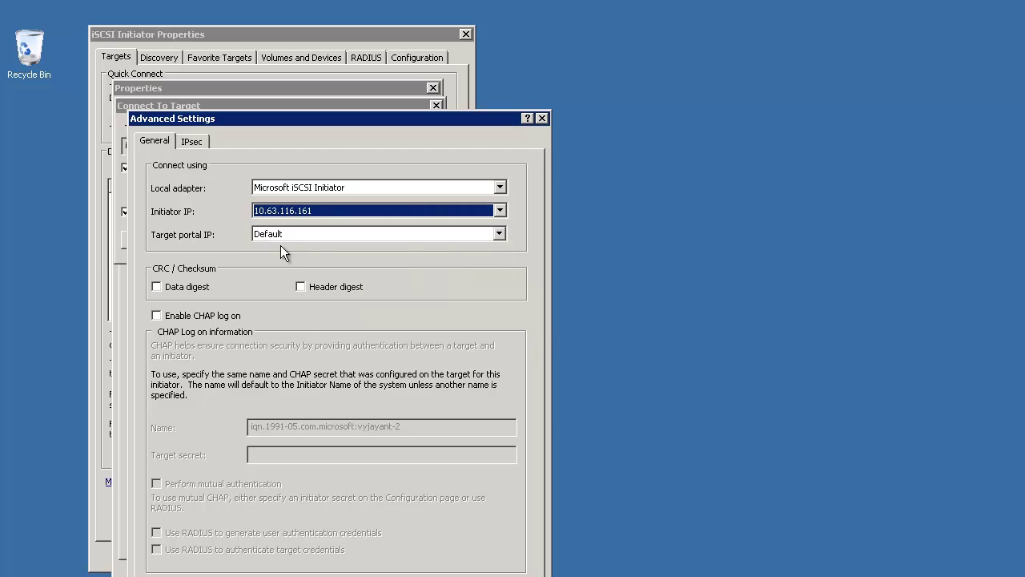
click(499, 234)
click(345, 259)
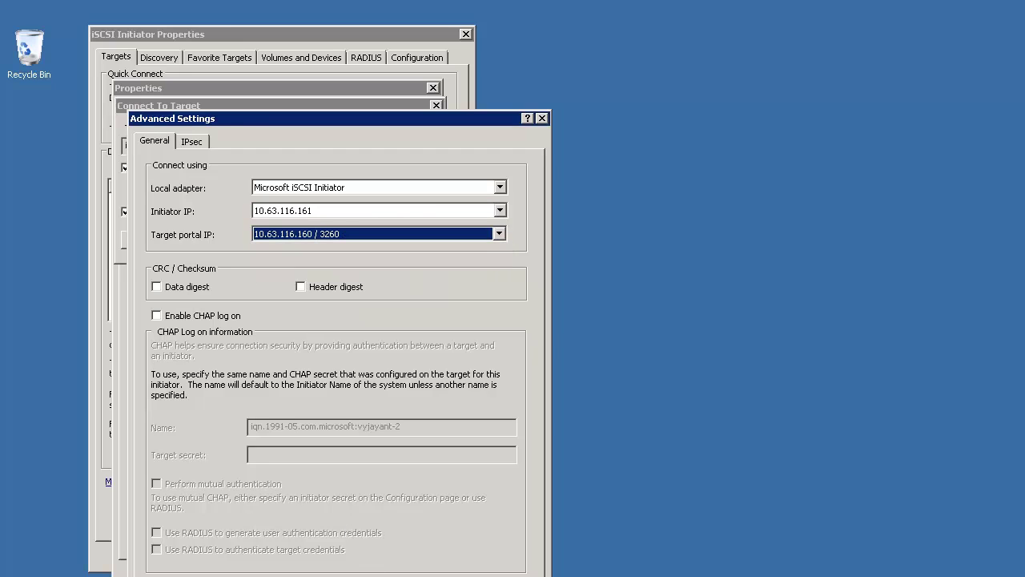
click(368, 565)
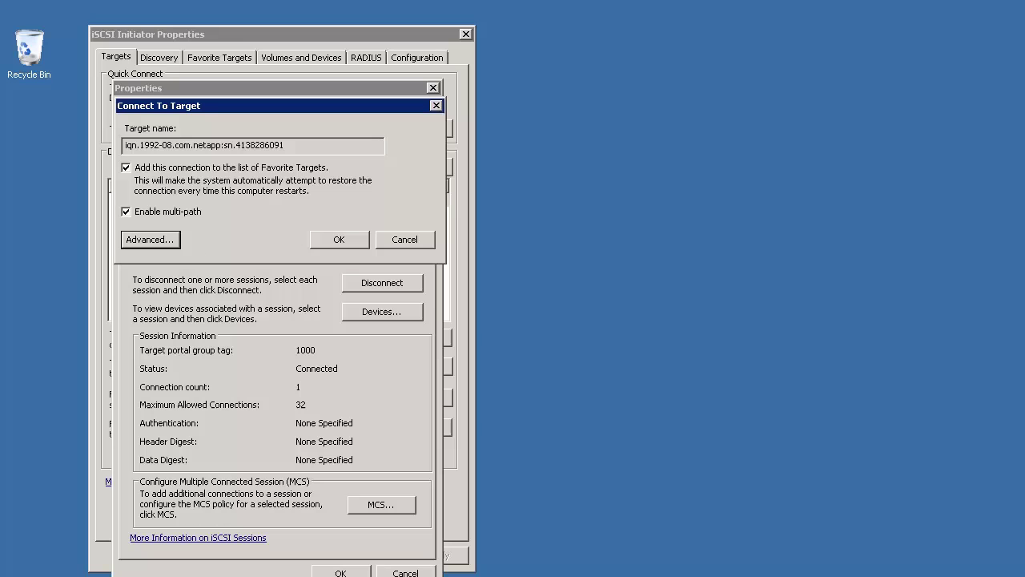
click(337, 240)
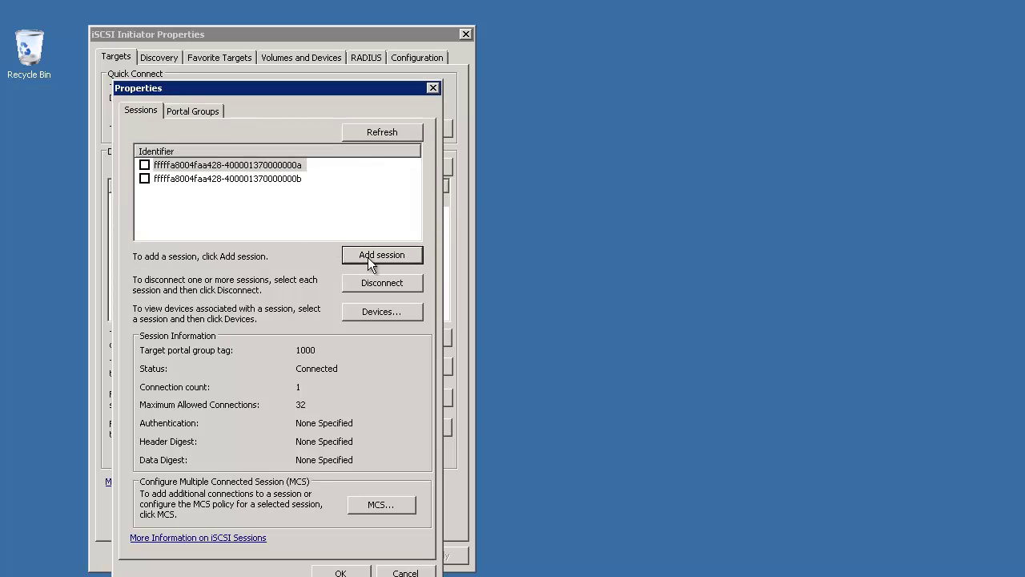
Step: Add a multi-path session via Microsoft iSCSI Initiator from 10.63.116.165 to portal 10.63.116.160/3260
click(368, 256)
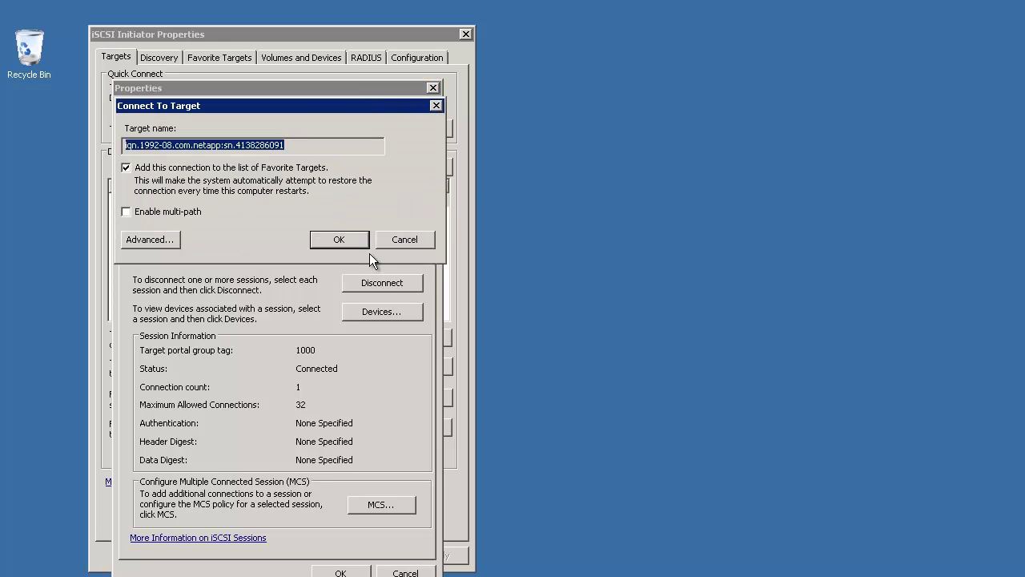
click(127, 212)
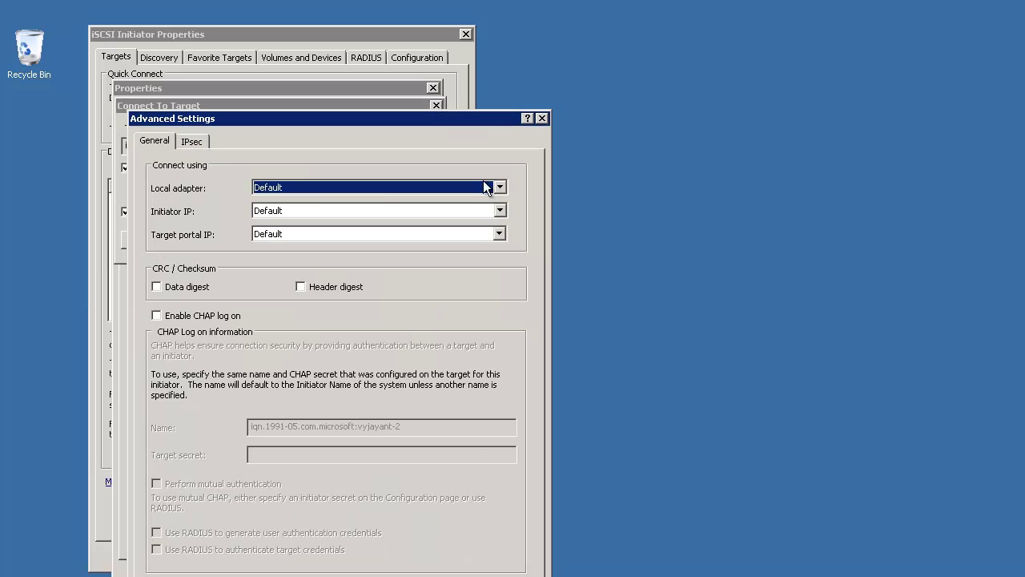
click(498, 188)
click(479, 215)
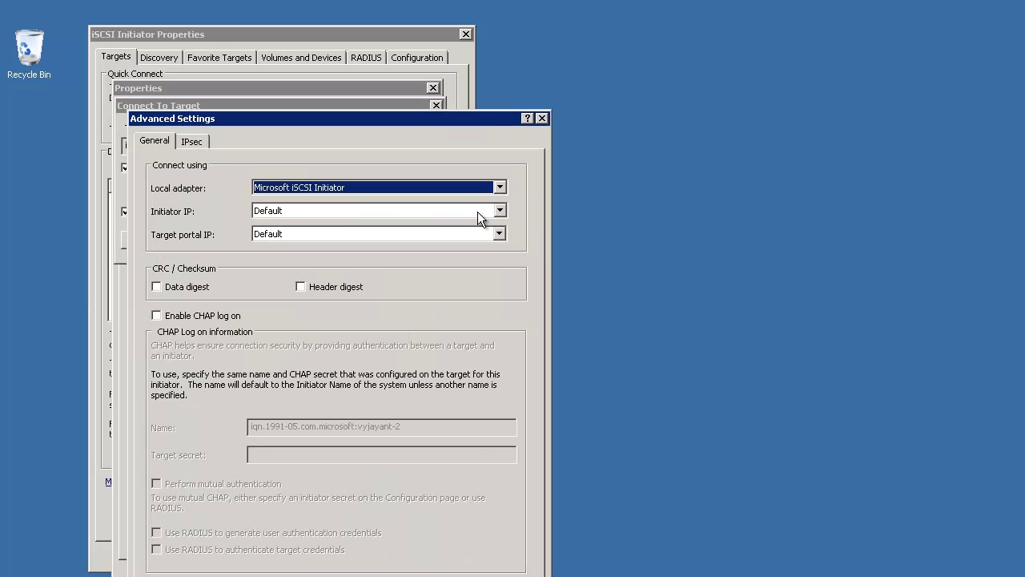
click(500, 210)
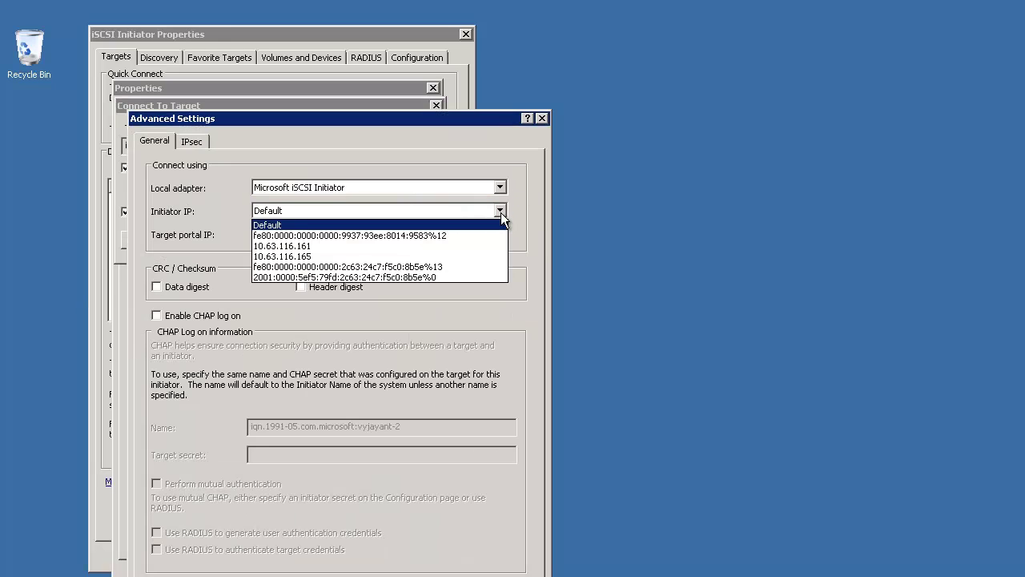
click(314, 256)
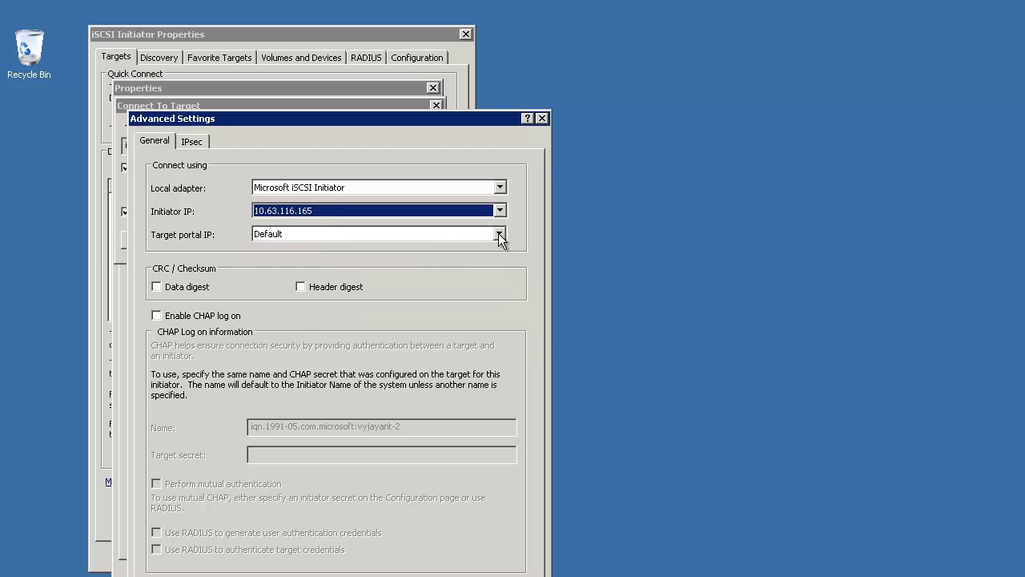
click(499, 235)
click(324, 258)
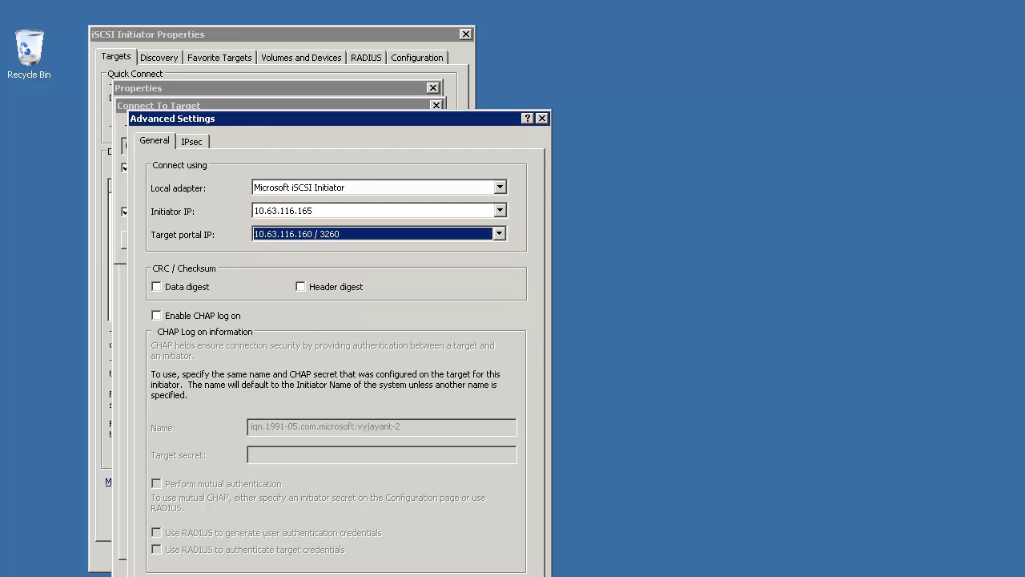
key(Return)
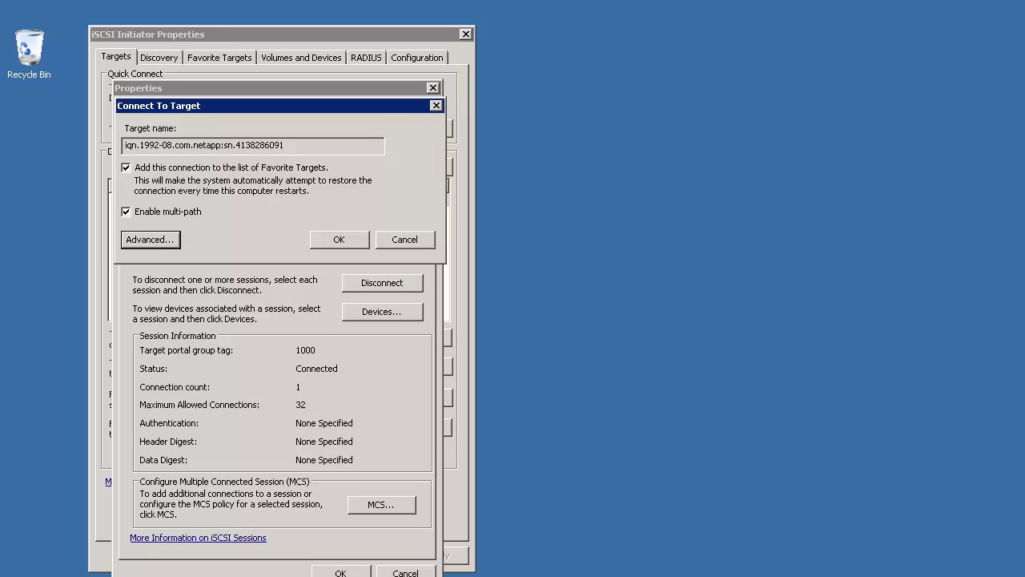
click(327, 239)
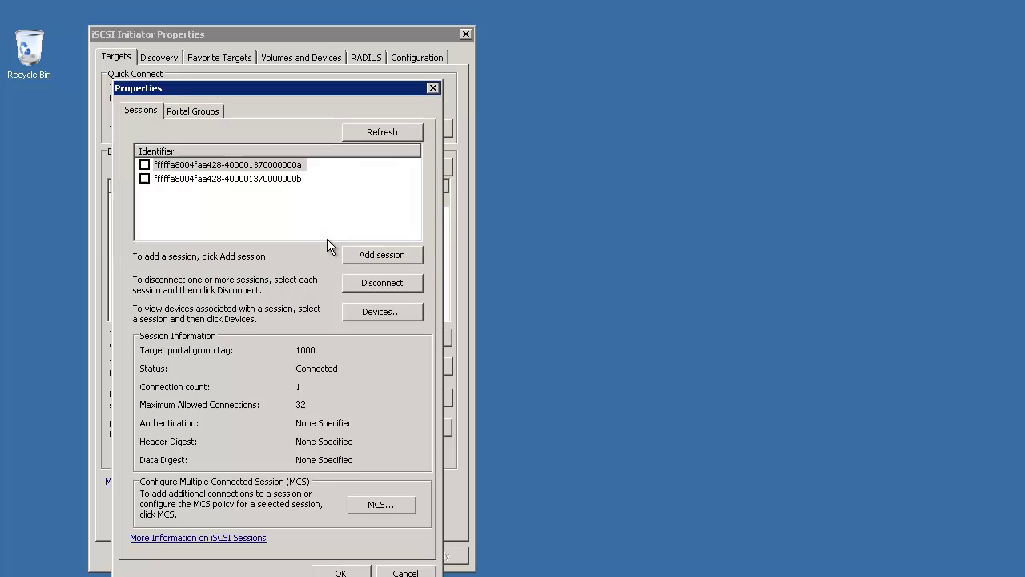
Step: Open the MPIO settings for Disk 1 from the first session's devices
click(144, 165)
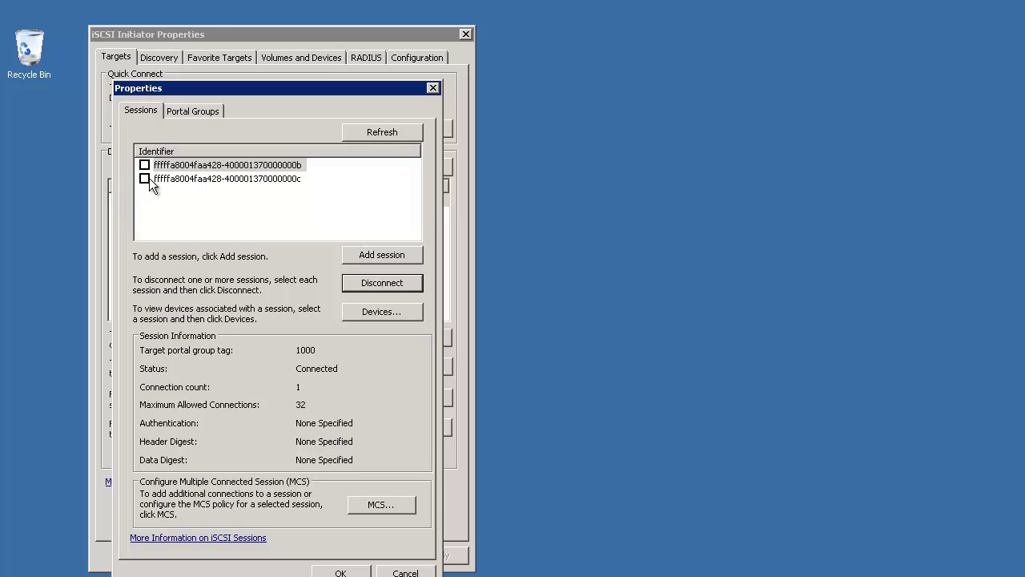
click(388, 313)
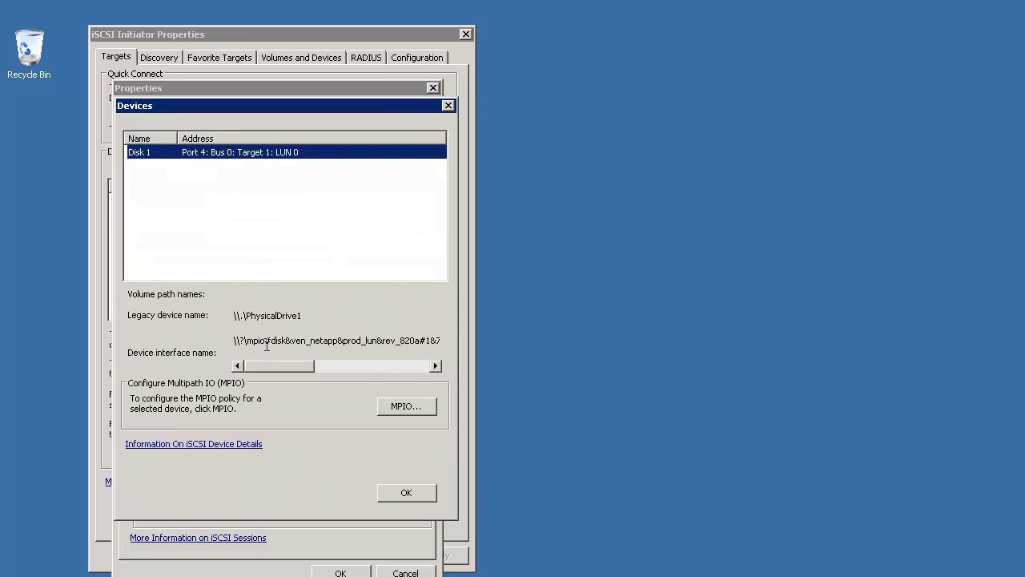
drag(267, 344, 234, 343)
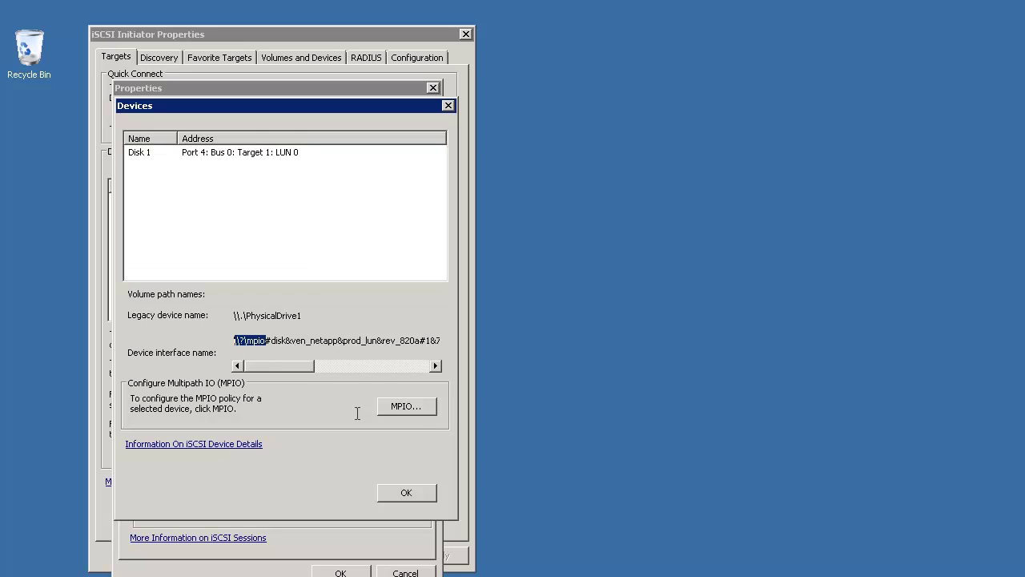
click(407, 405)
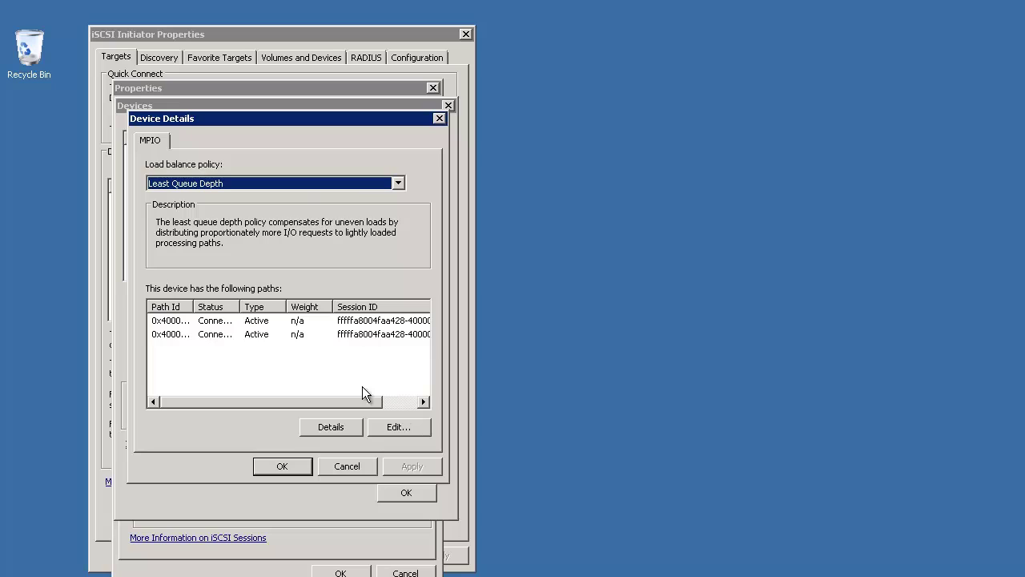
Step: Set the load balance policy to Fail Over Only and close the device and target dialogs
click(398, 183)
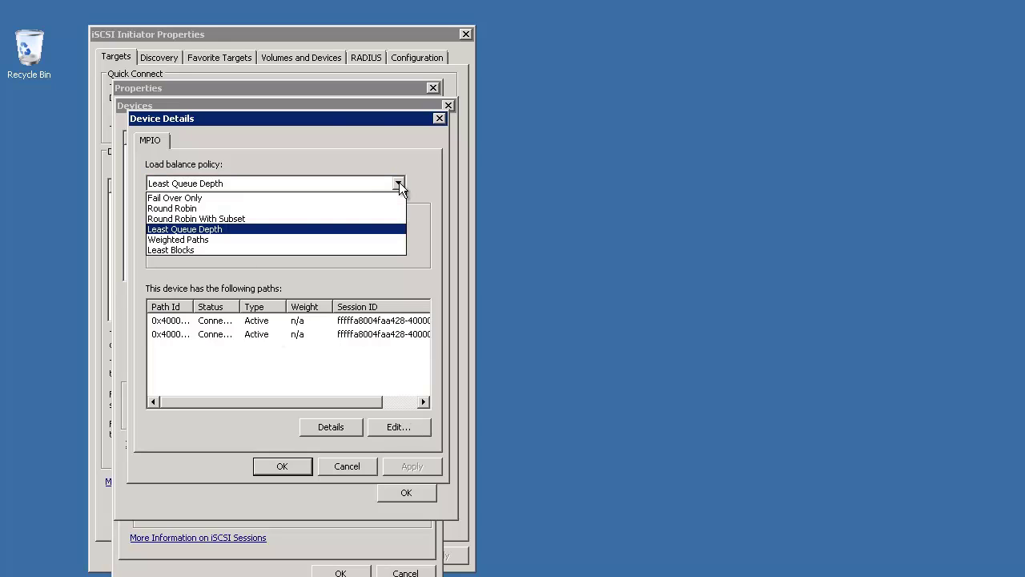
click(223, 199)
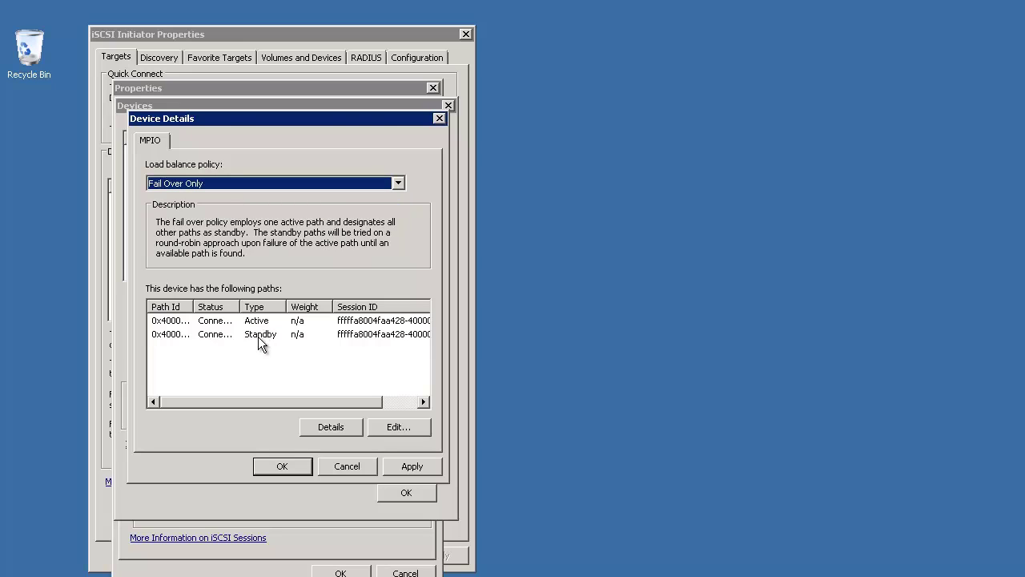
click(286, 468)
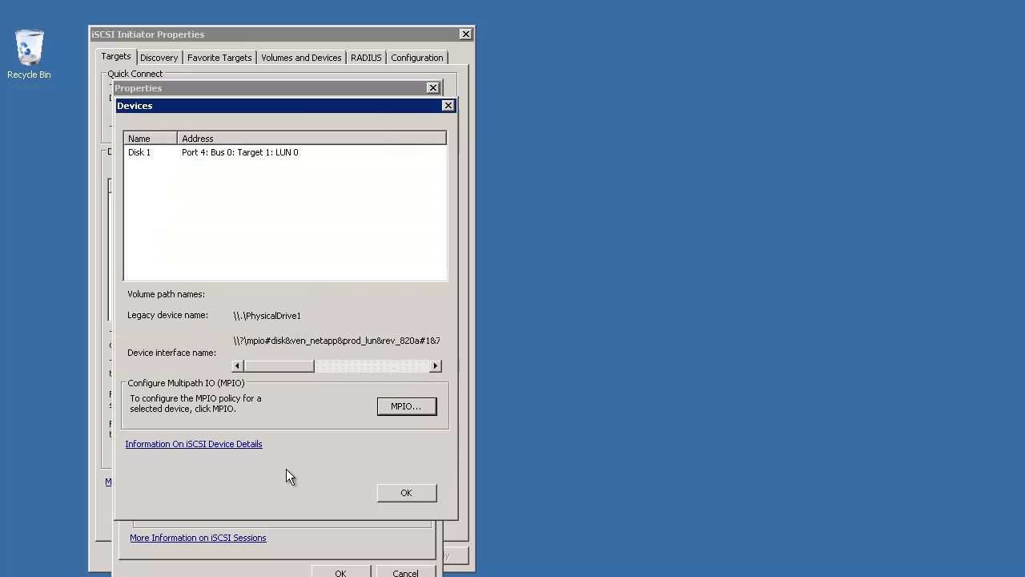
click(344, 572)
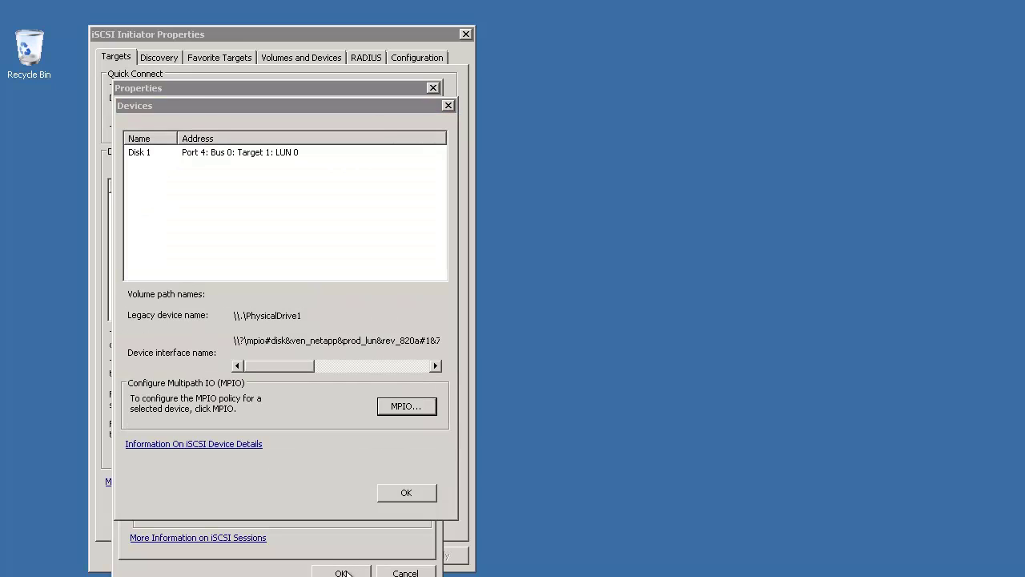
click(415, 491)
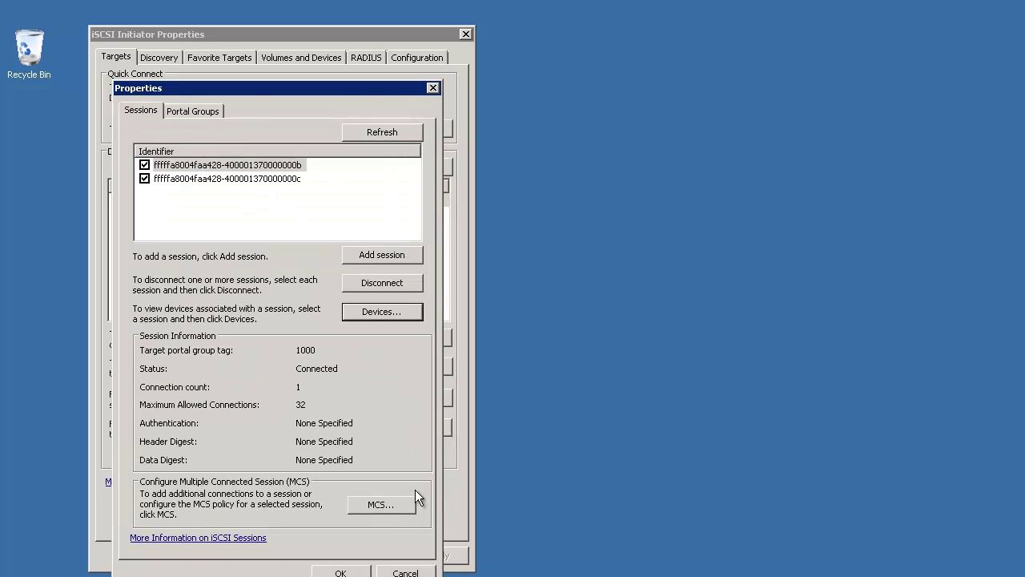
click(346, 572)
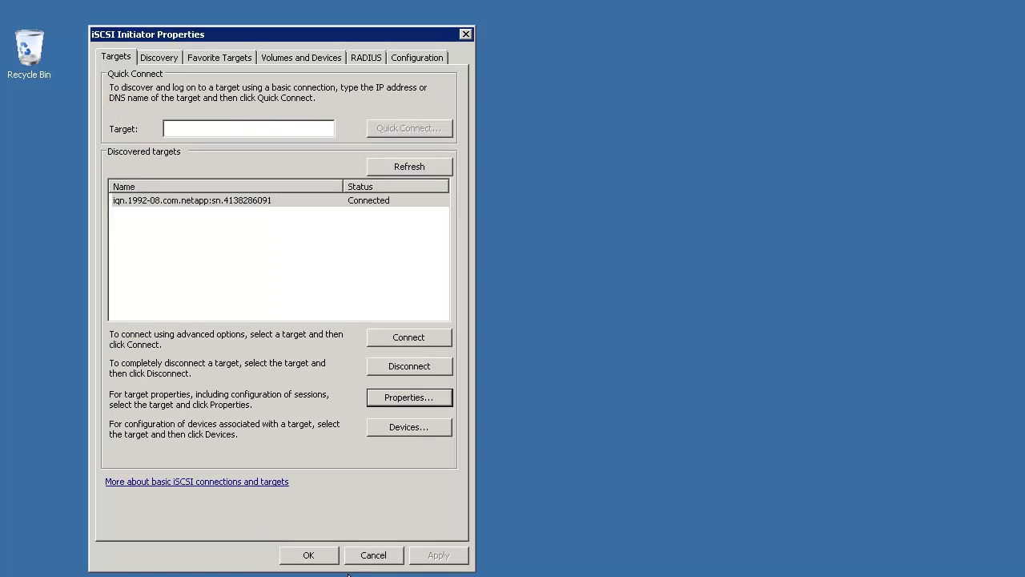